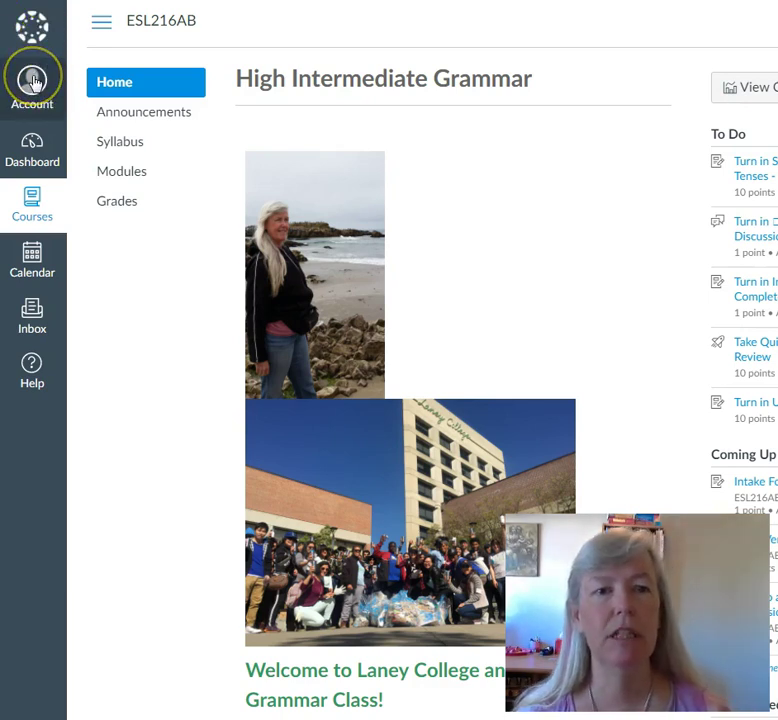
- Open your Profile page from the Account menu
click(33, 81)
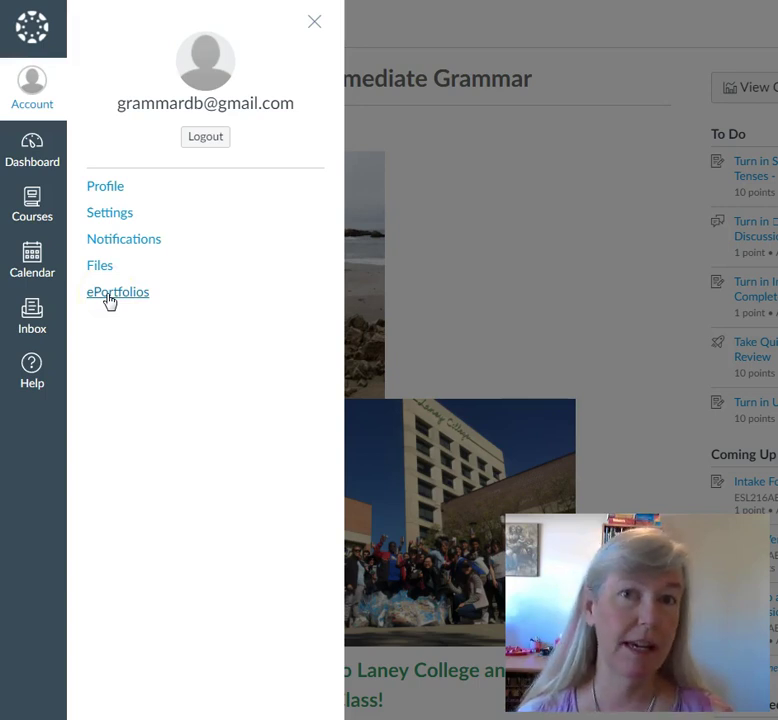
click(100, 189)
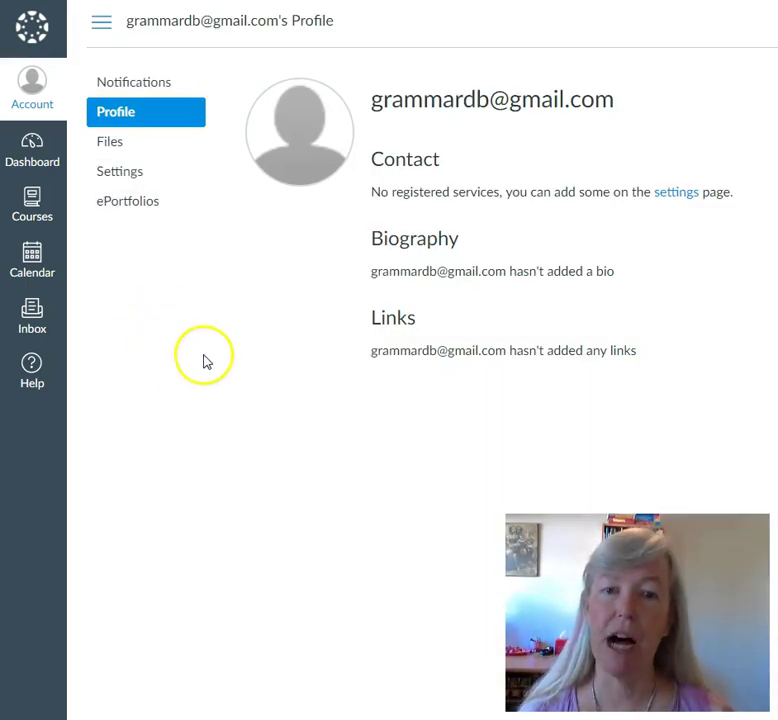
mouse_move(288, 119)
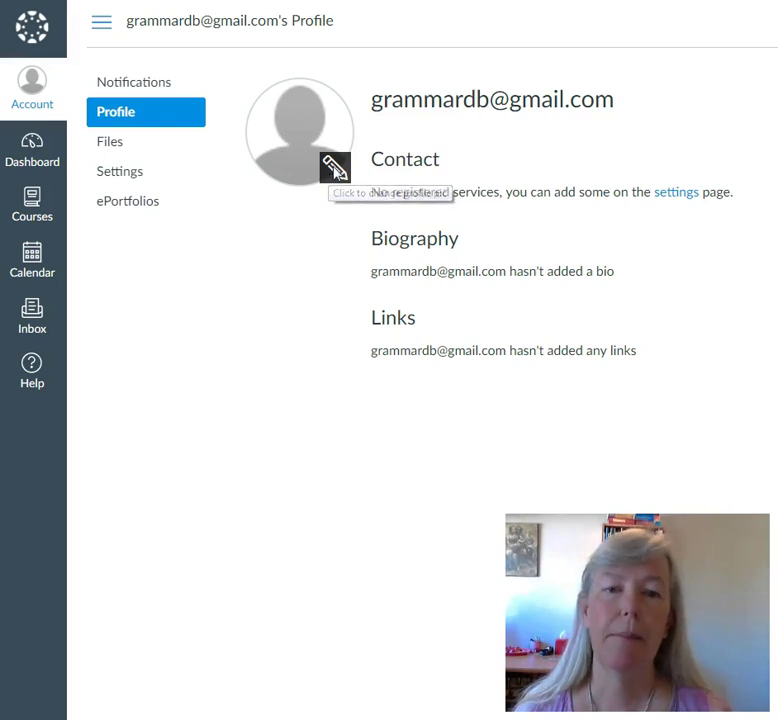
- Edit the profile avatar to bring up the Select Profile Picture dialog
click(334, 169)
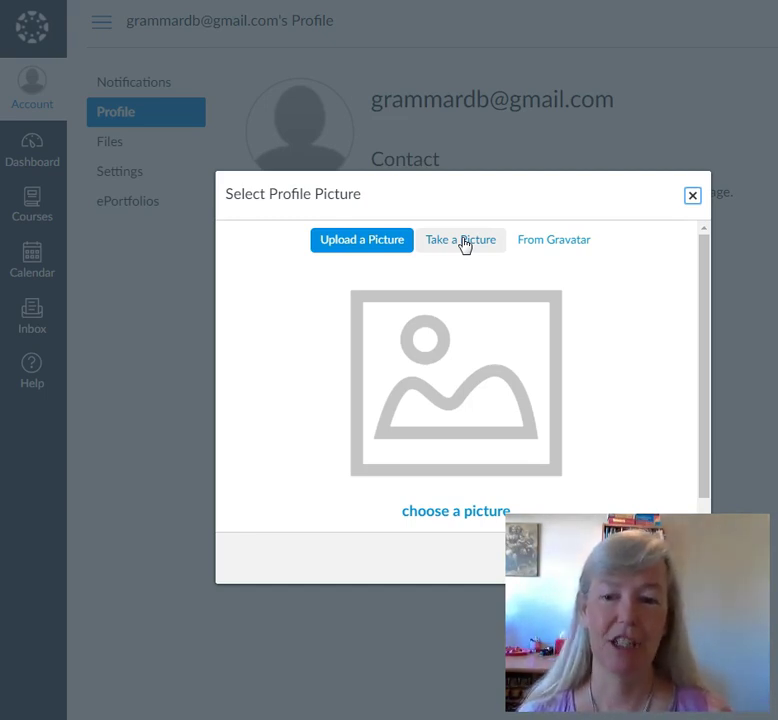
click(464, 245)
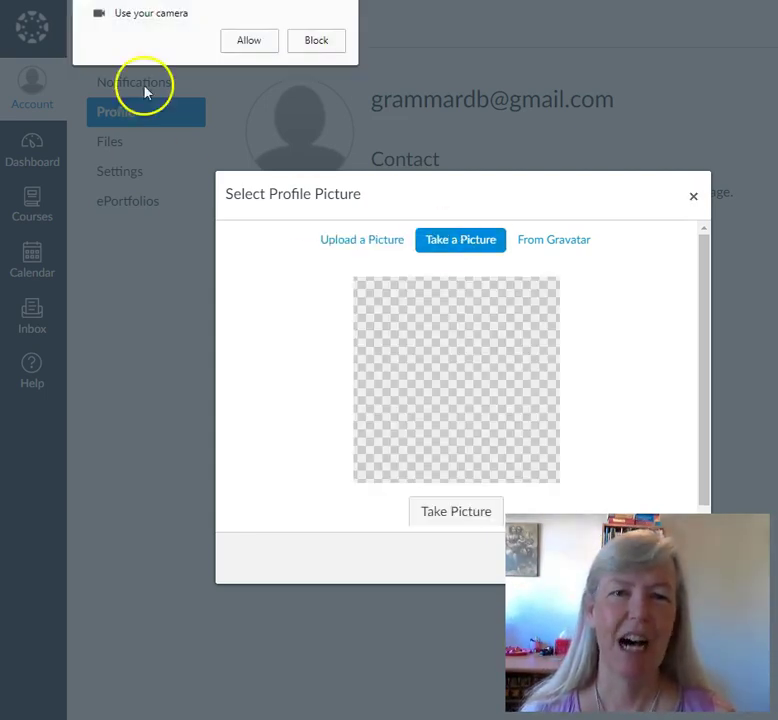
click(317, 44)
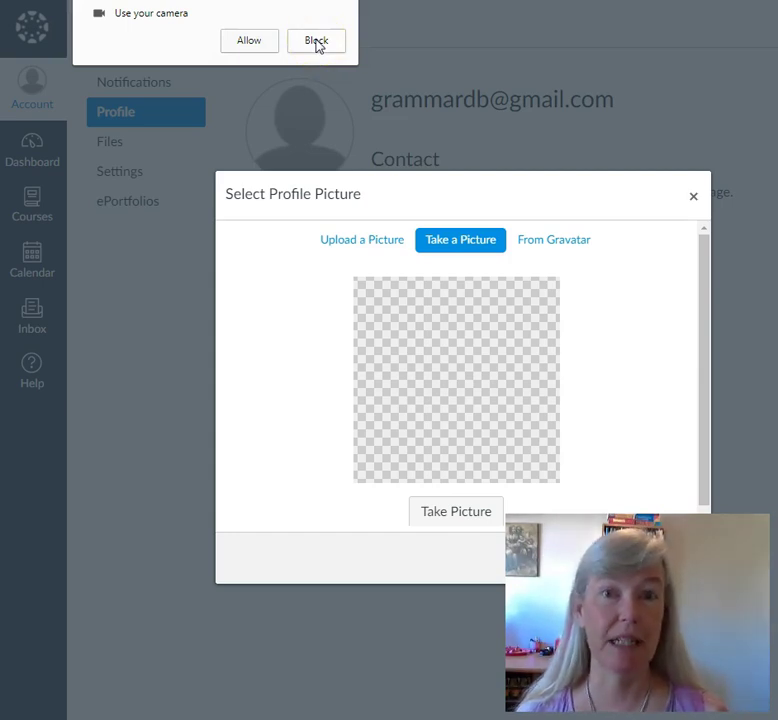
click(316, 41)
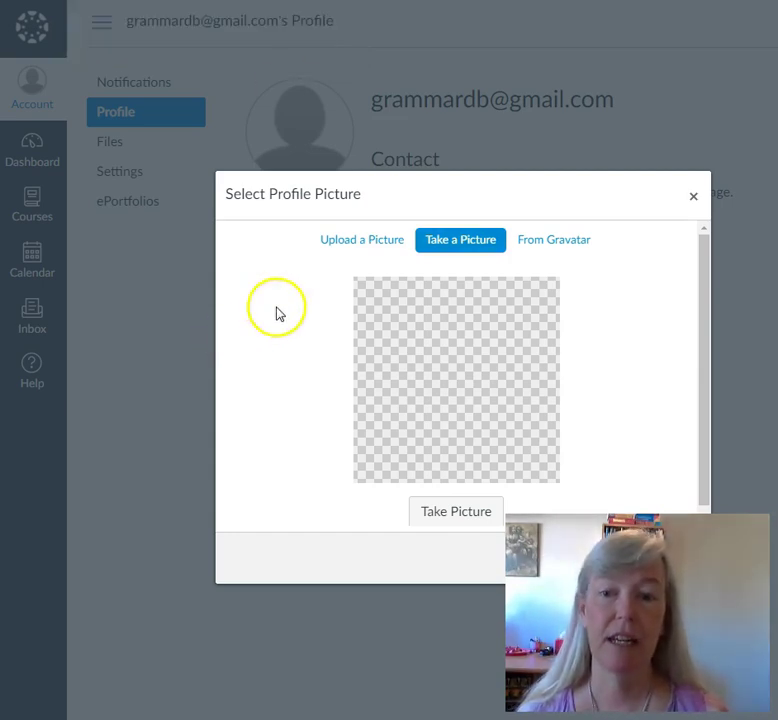
click(357, 241)
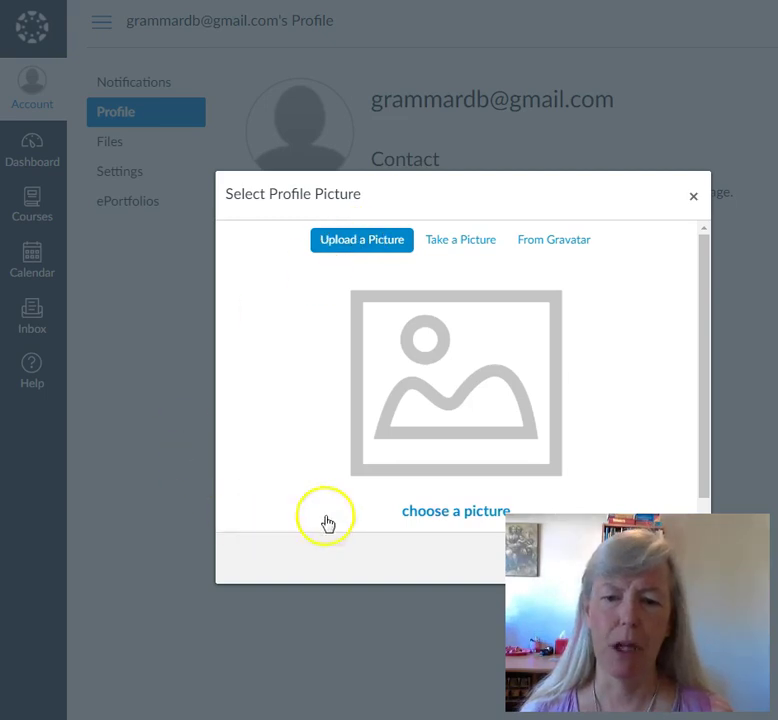
- Choose the portrait photo from its subfolder in the Pictures library for upload
click(435, 514)
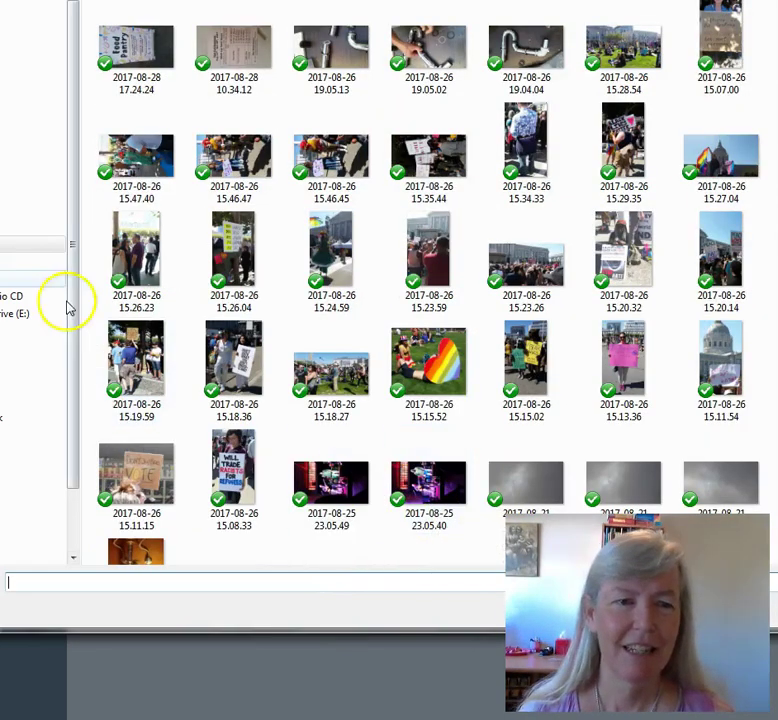
click(20, 191)
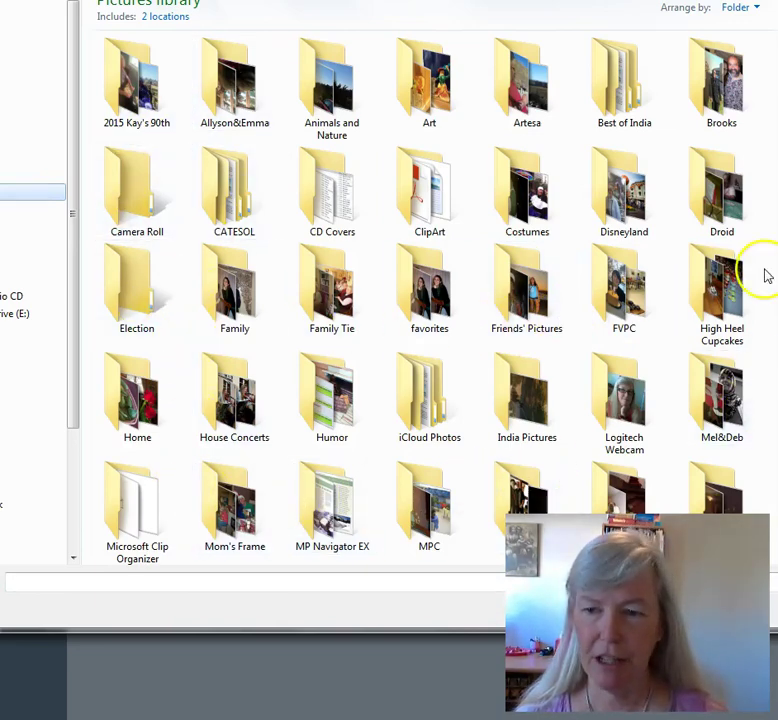
scroll(615, 200, down, 5)
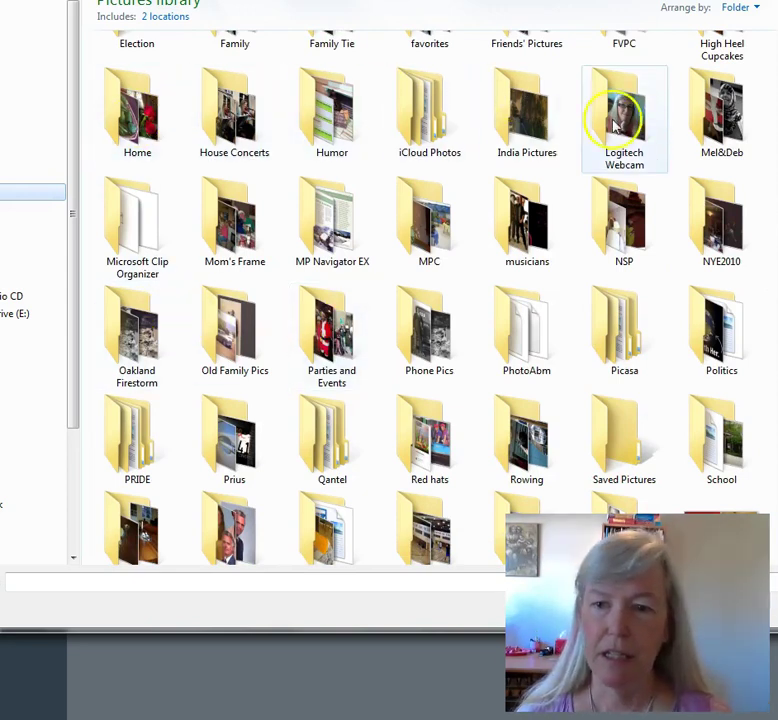
double_click(727, 117)
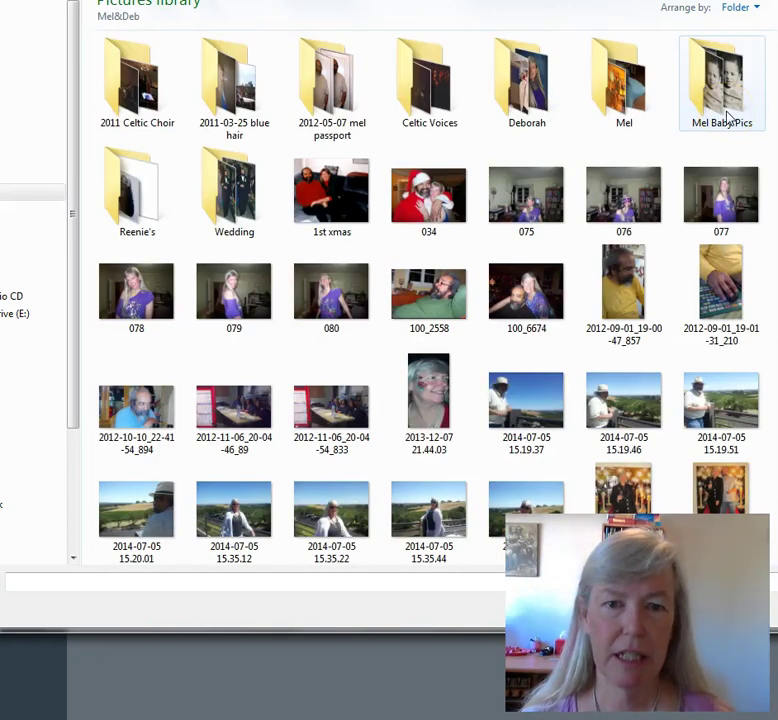
double_click(527, 80)
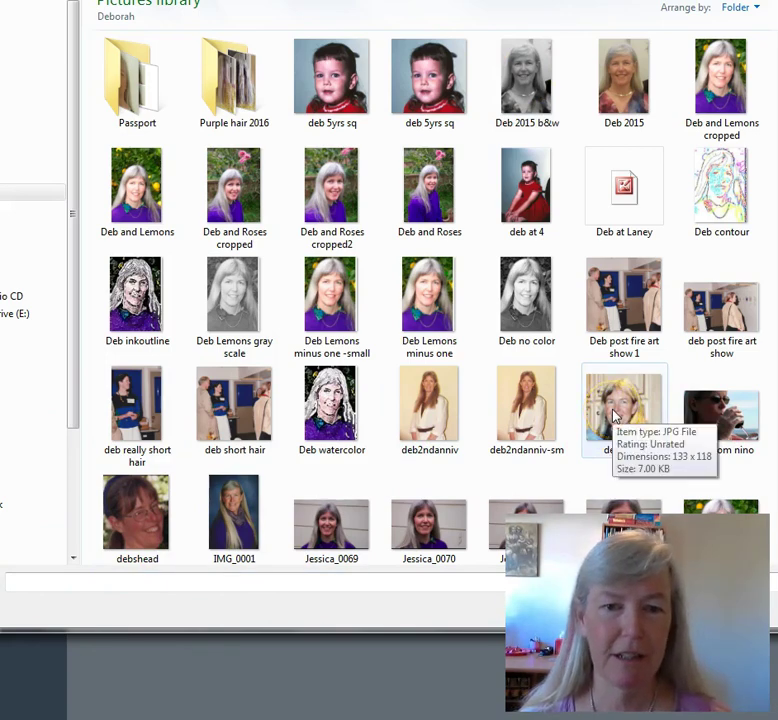
click(428, 295)
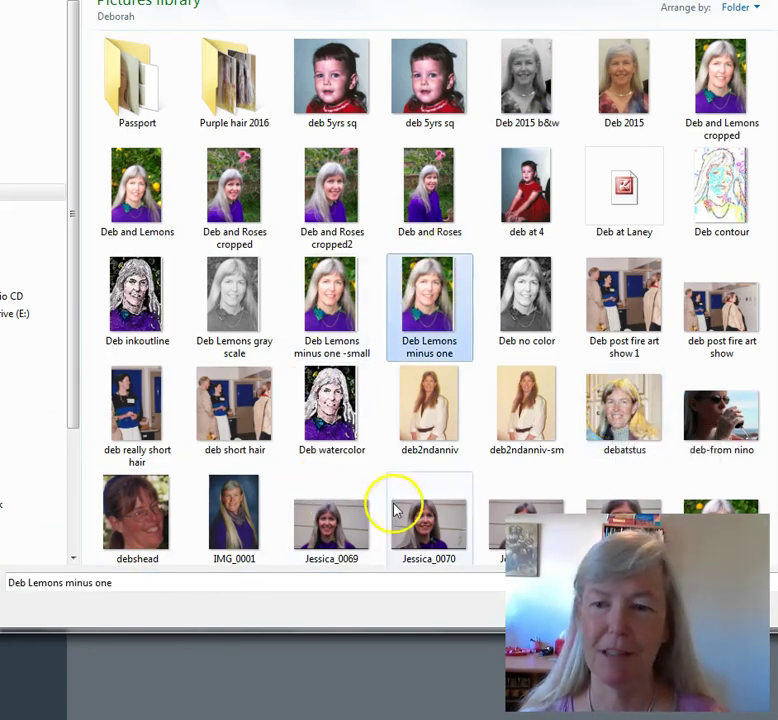
- Confirm the photo, centre the circular crop on the face, and save the profile picture
key(Return)
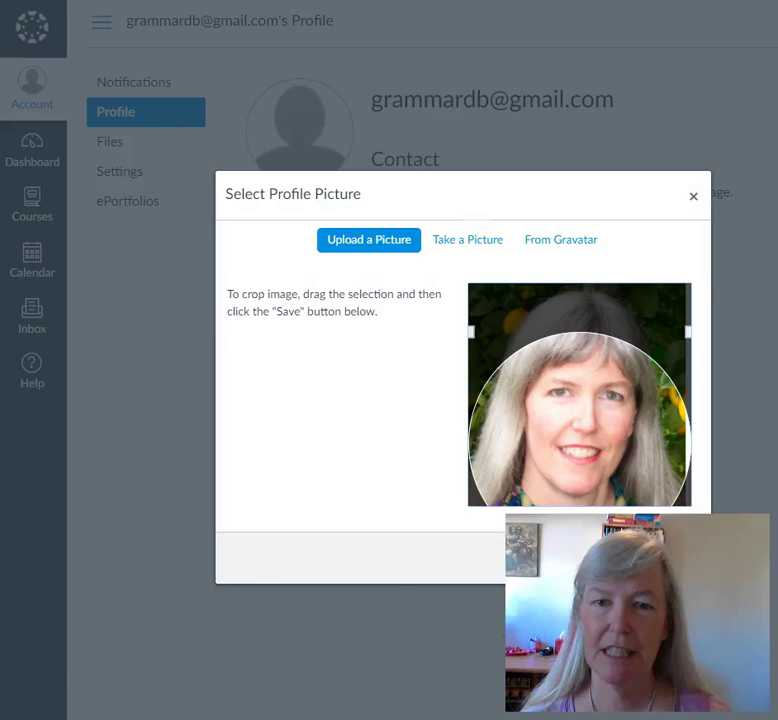
drag(585, 392, 557, 330)
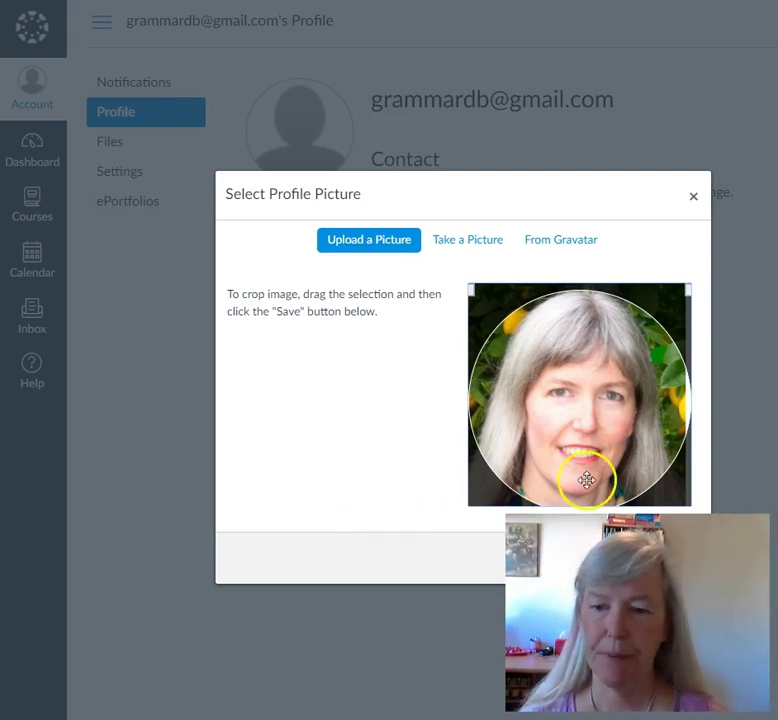
drag(564, 184, 539, 62)
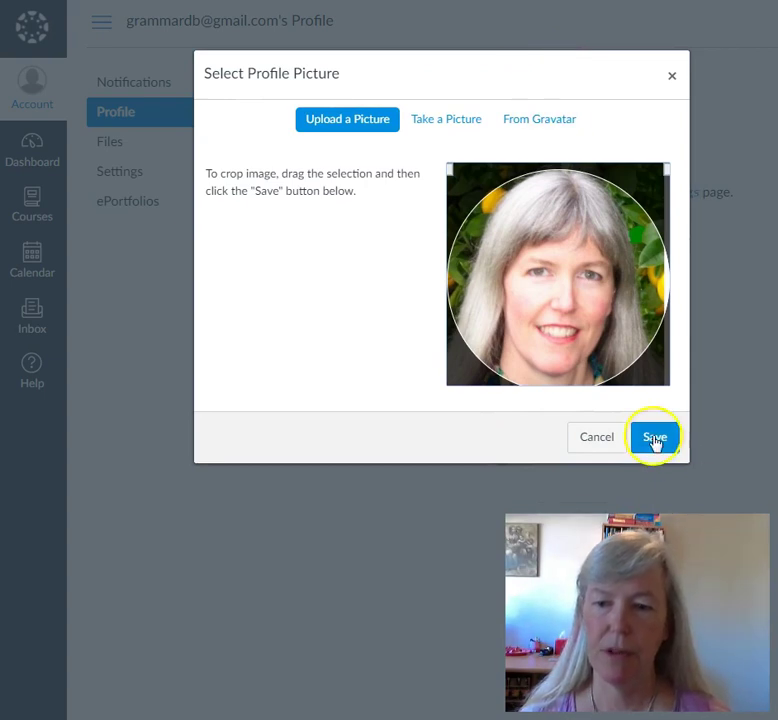
click(654, 438)
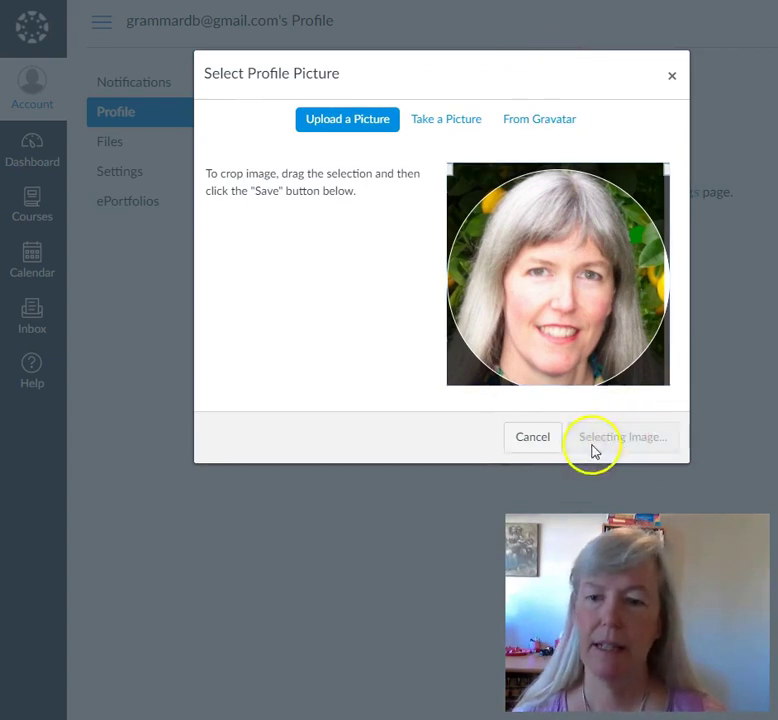
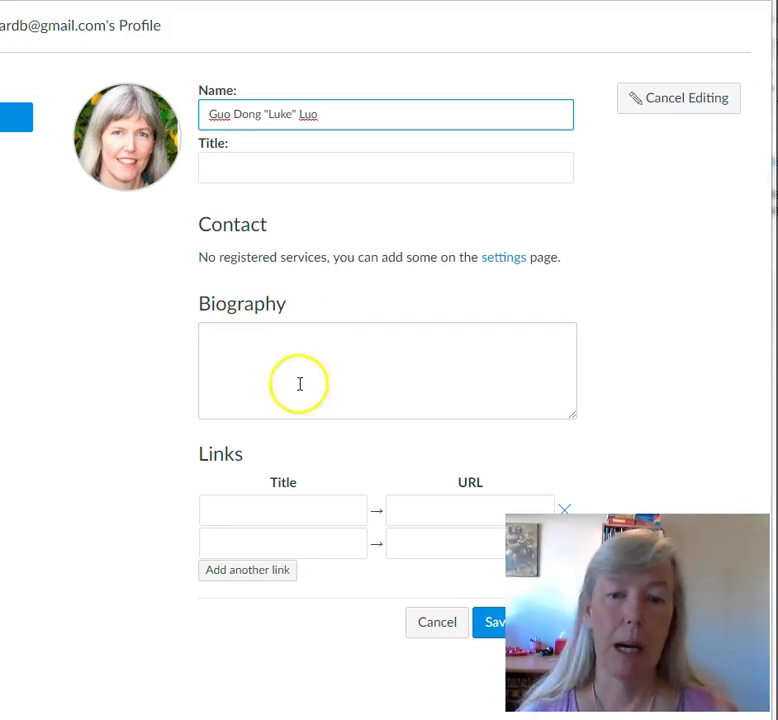
- Write the biography: 'English Teacher at Laney College', 'I live in Oakland with my husband.', 'I have a big garden.'
click(370, 365)
text(Enlg)
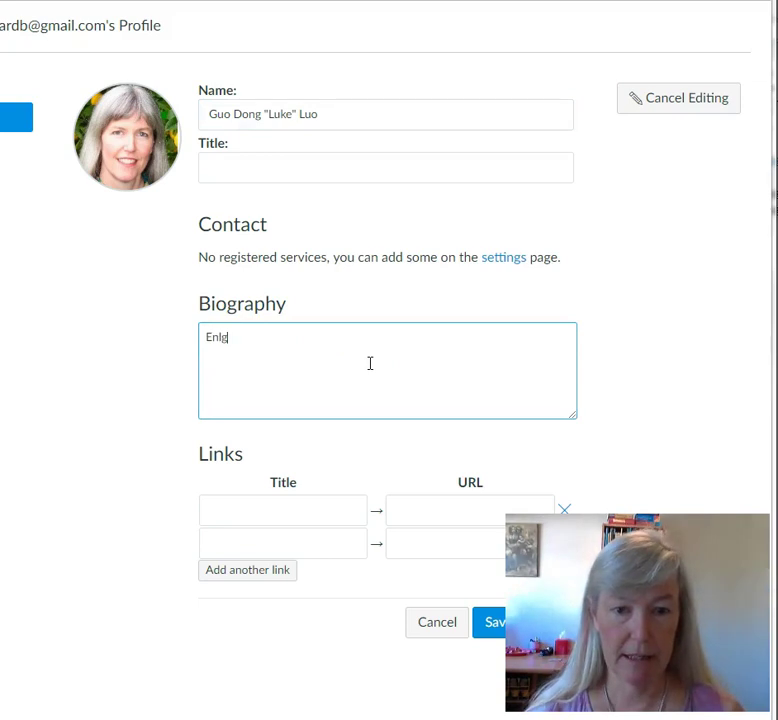
text(ish Teacher at Laney College)
key(Return)
text(Lives i)
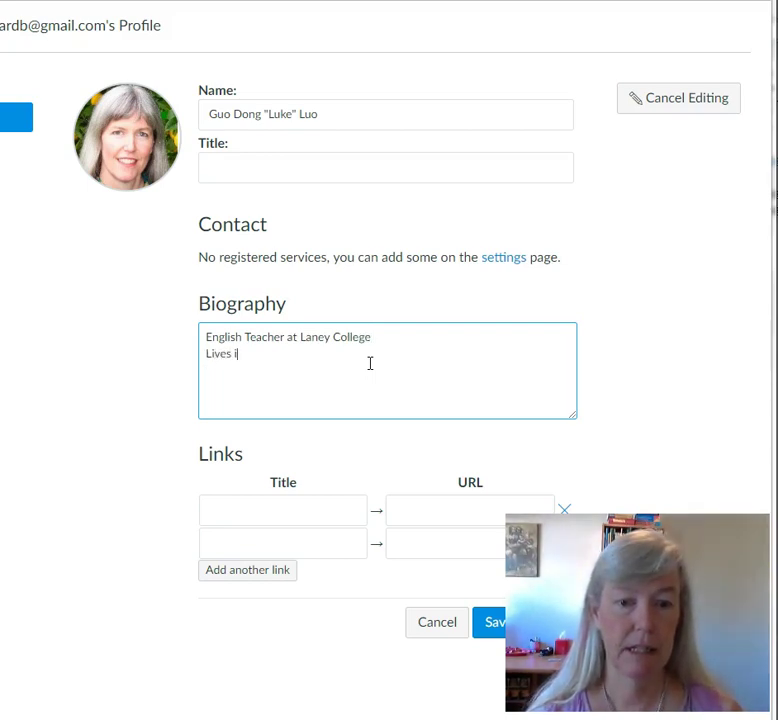
key(BackSpace)
key(BackSpace)
key(BackSpace)
key(BackSpace)
key(BackSpace)
key(BackSpace)
key(BackSpace)
text(I live in Oakland w)
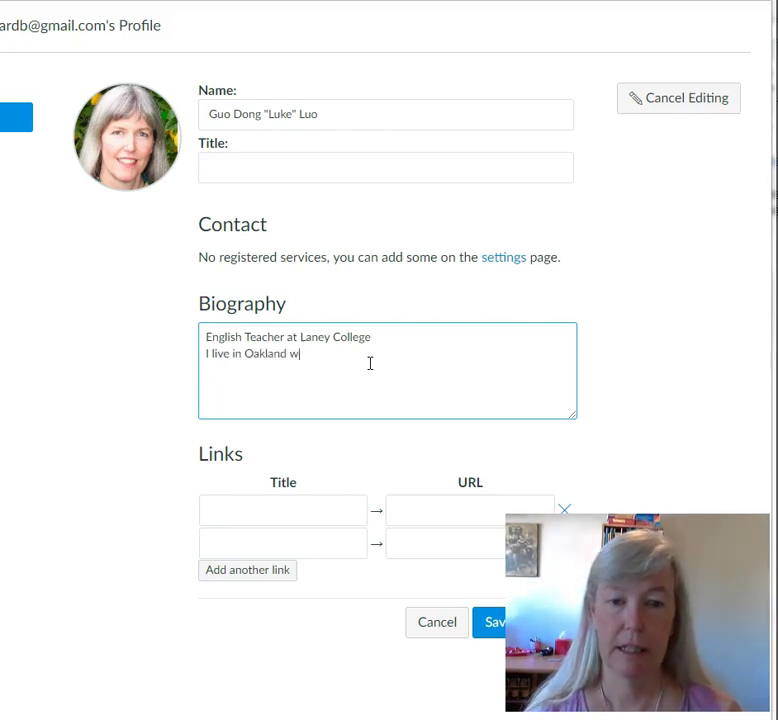
text(ith my husband.)
key(Return)
text(I have a b)
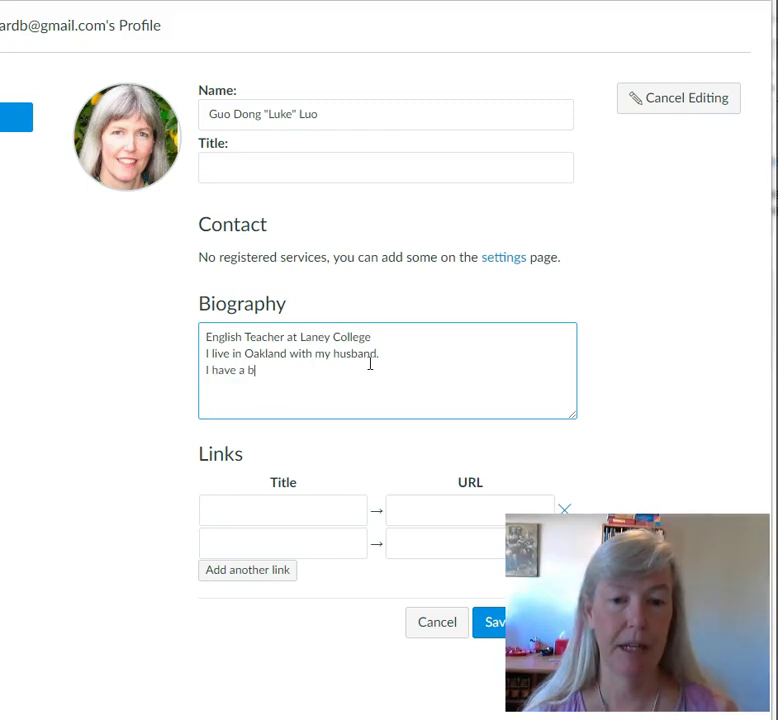
text(ig garden)
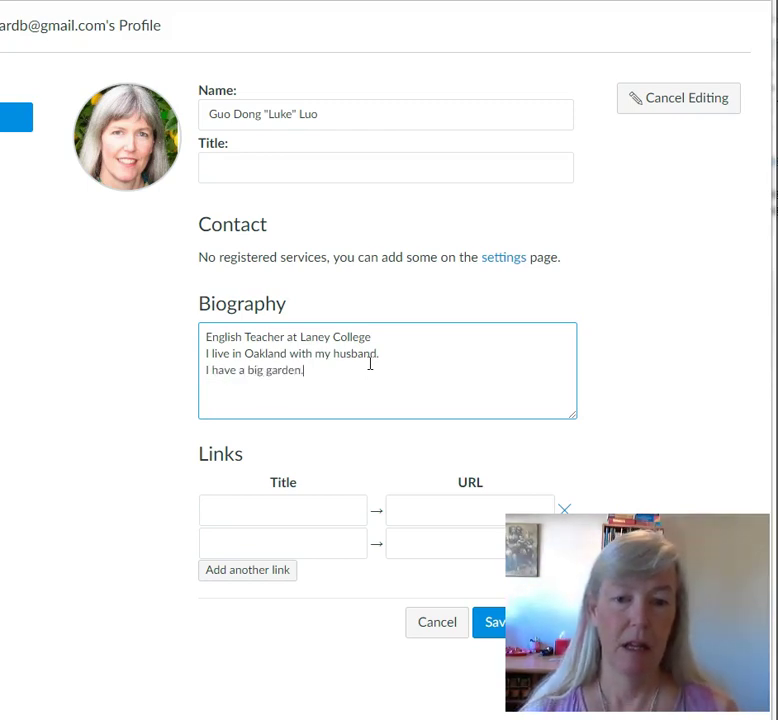
text(.)
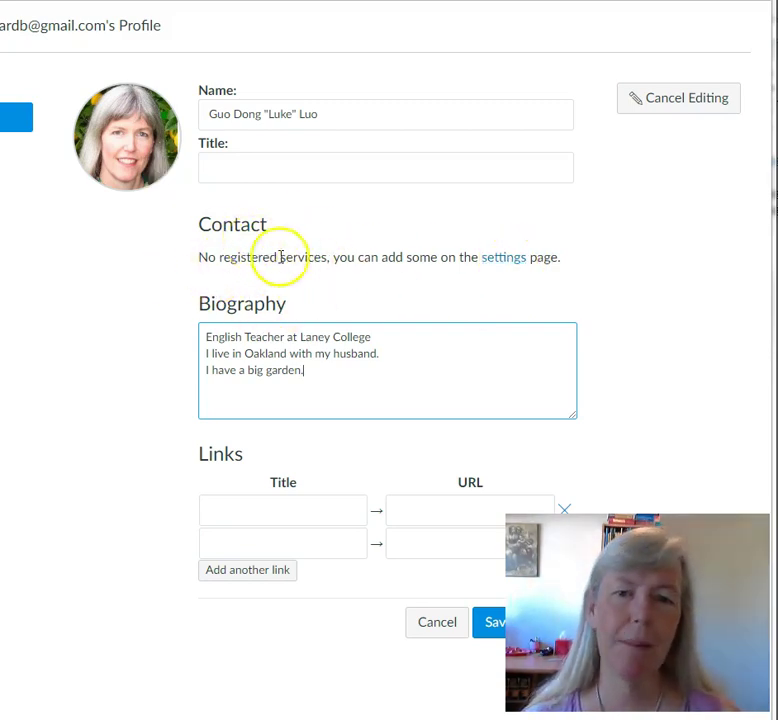
- Go to account Settings and start adding another email address under Ways to Contact
click(510, 262)
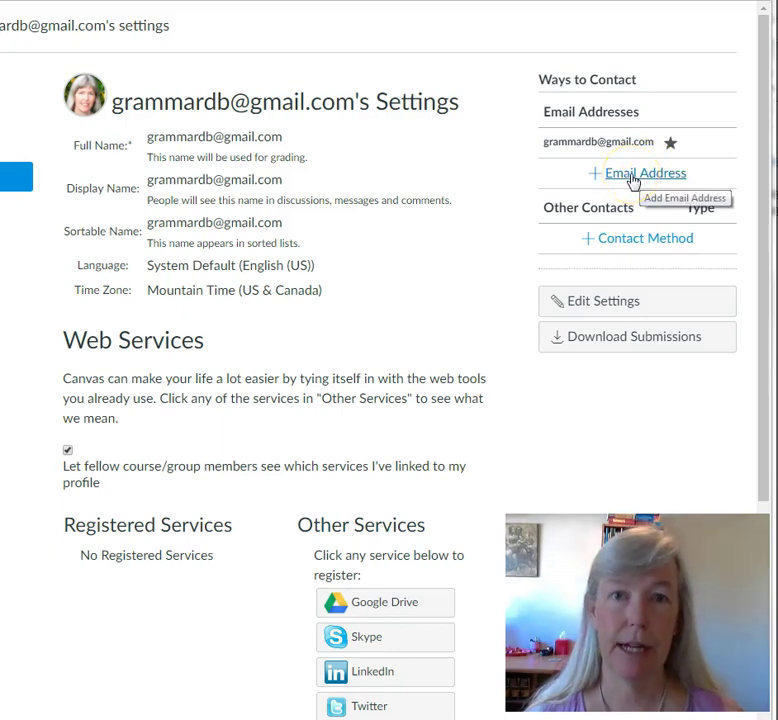
click(631, 178)
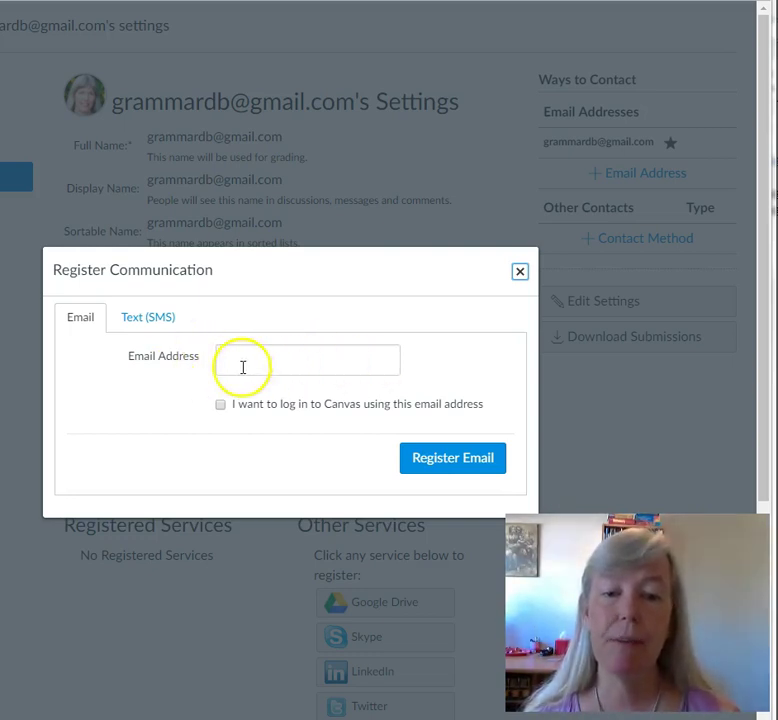
- Compare the Text (SMS) and Email options, enter an email address, then close the dialog unsaved
click(150, 320)
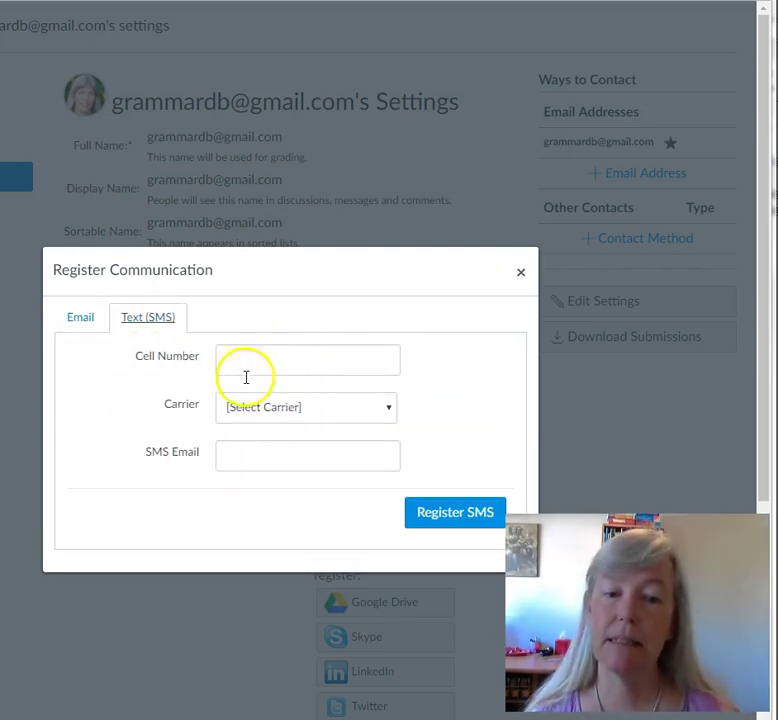
click(80, 318)
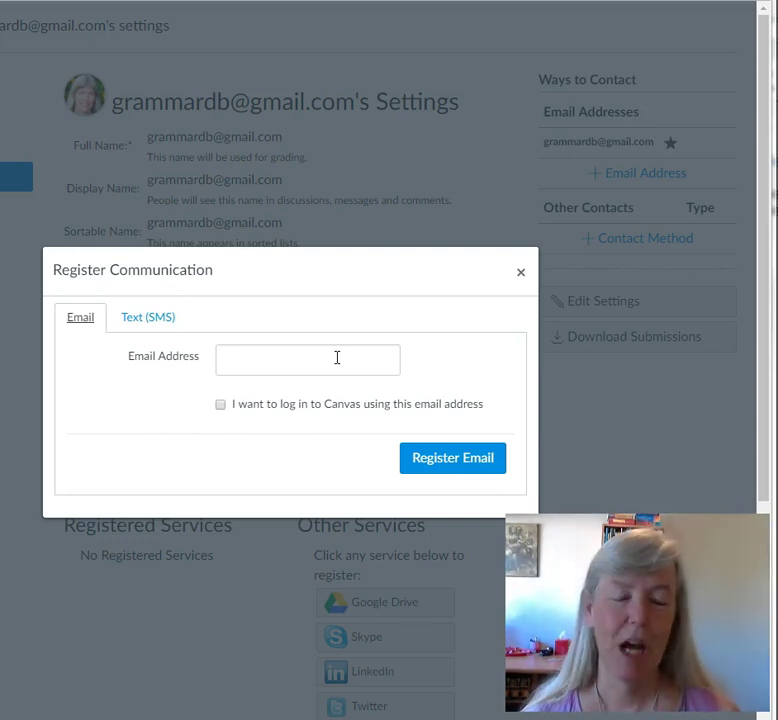
click(165, 320)
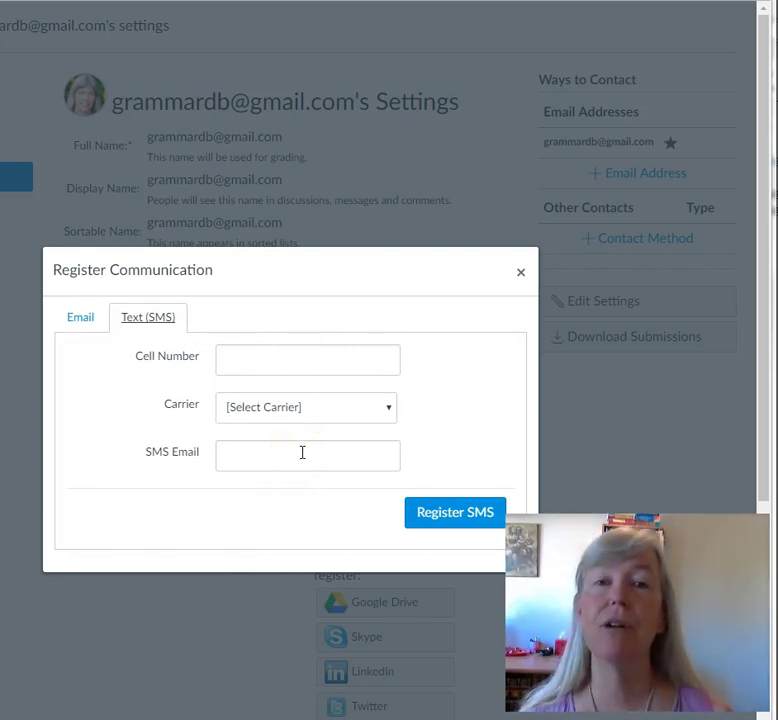
click(81, 319)
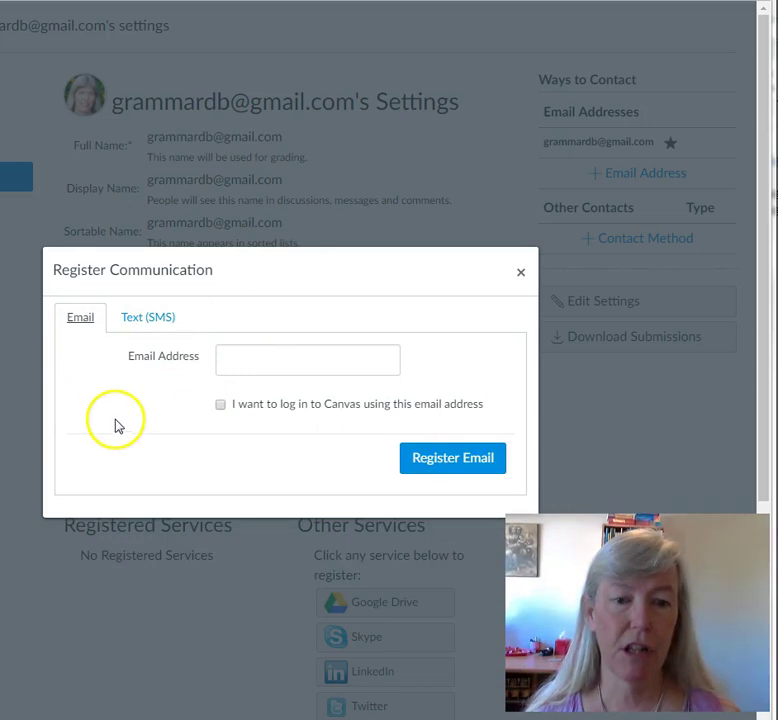
click(309, 356)
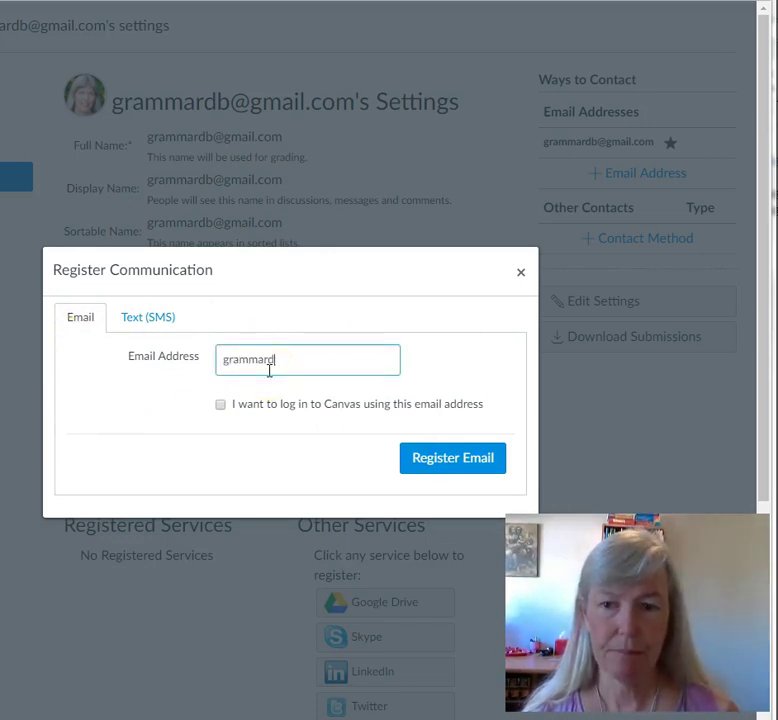
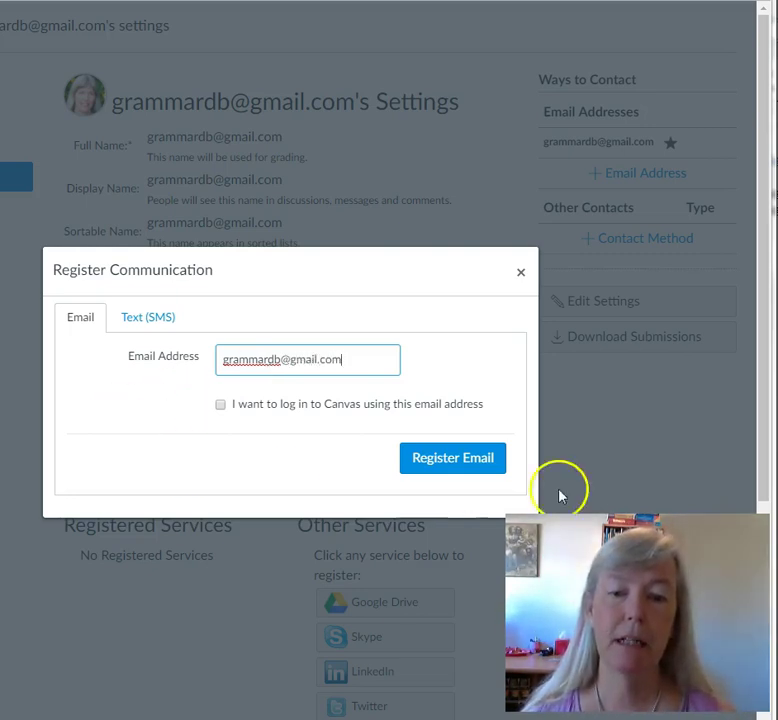
click(436, 463)
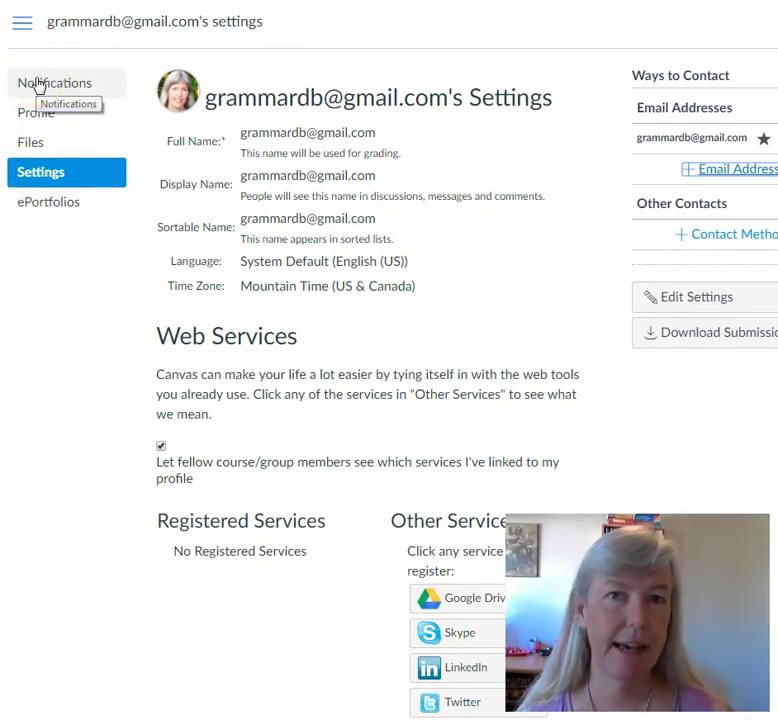
click(37, 85)
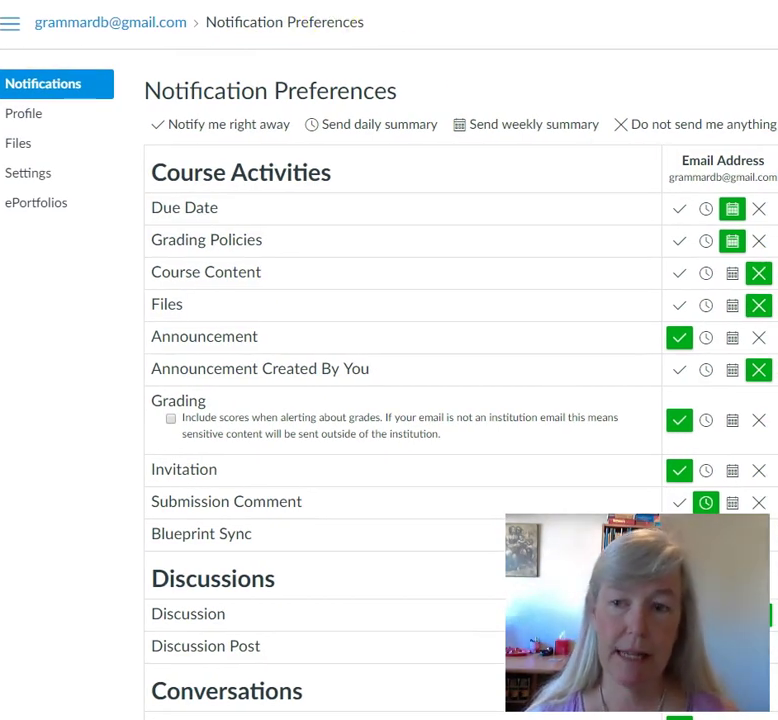
scroll(389, 400, down, 3)
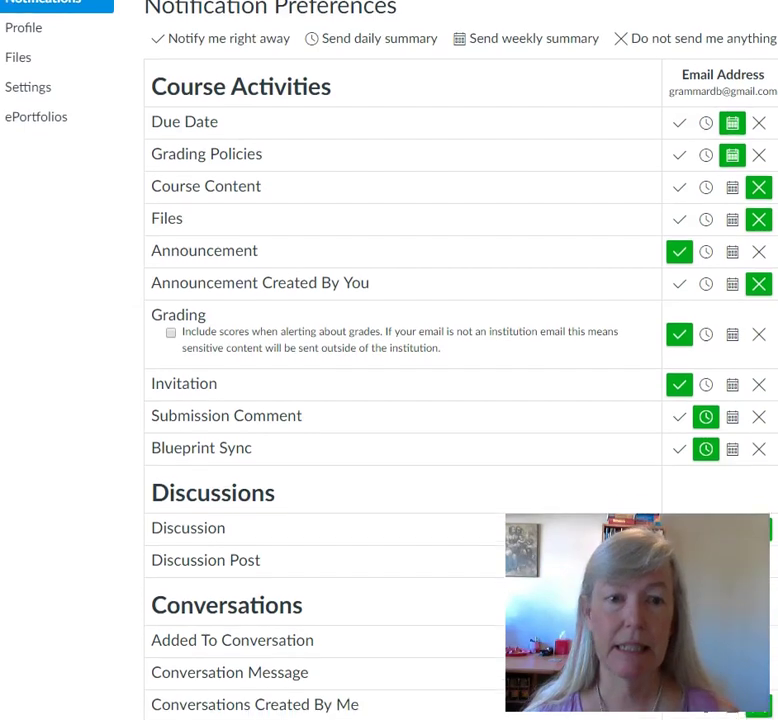
scroll(389, 300, down, 1)
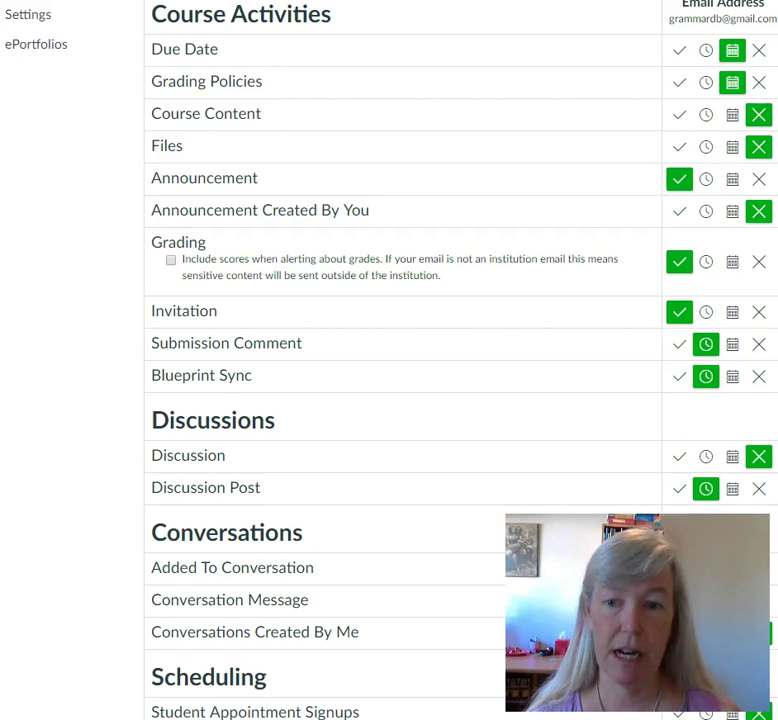
scroll(703, 194, down, 1)
scroll(400, 360, down, 2)
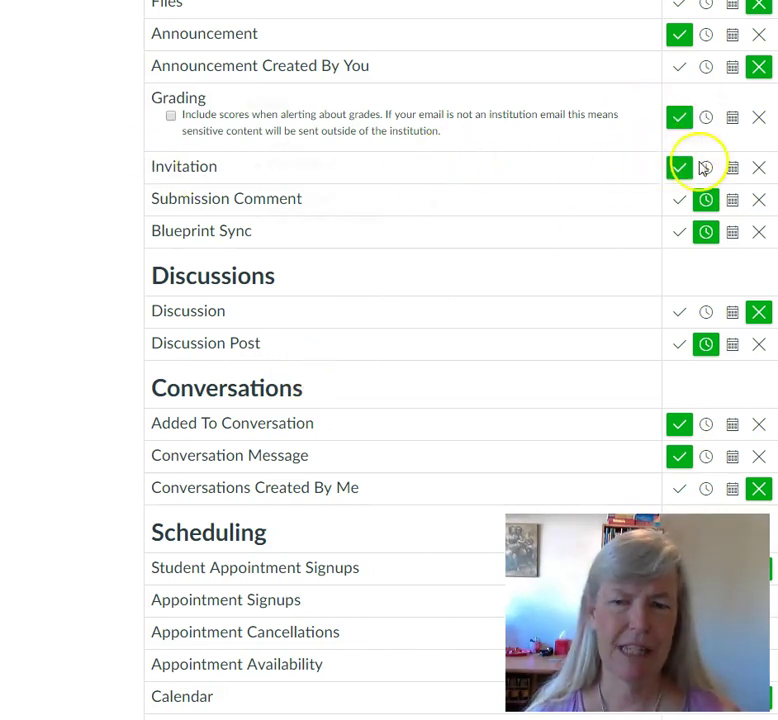
scroll(400, 360, down, 5)
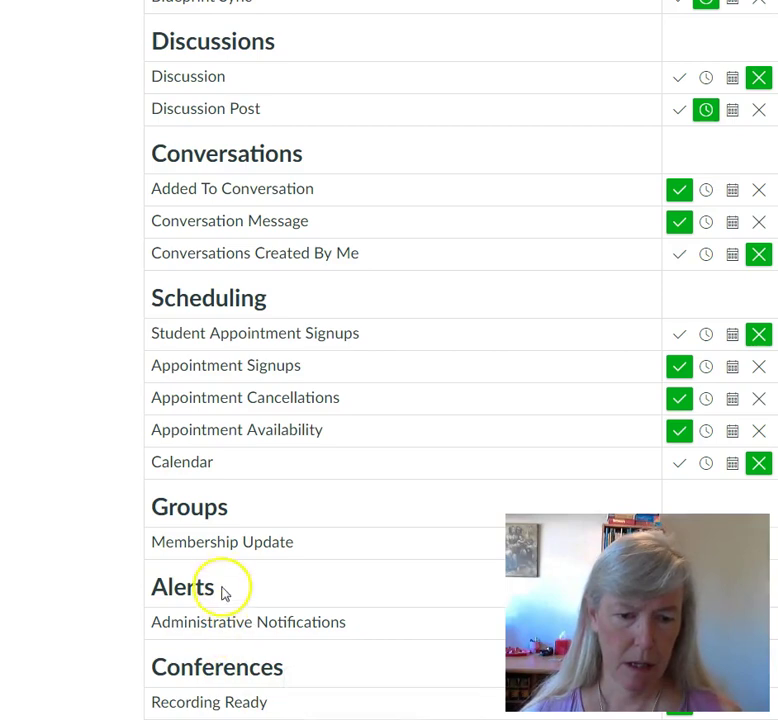
scroll(400, 360, up, 5)
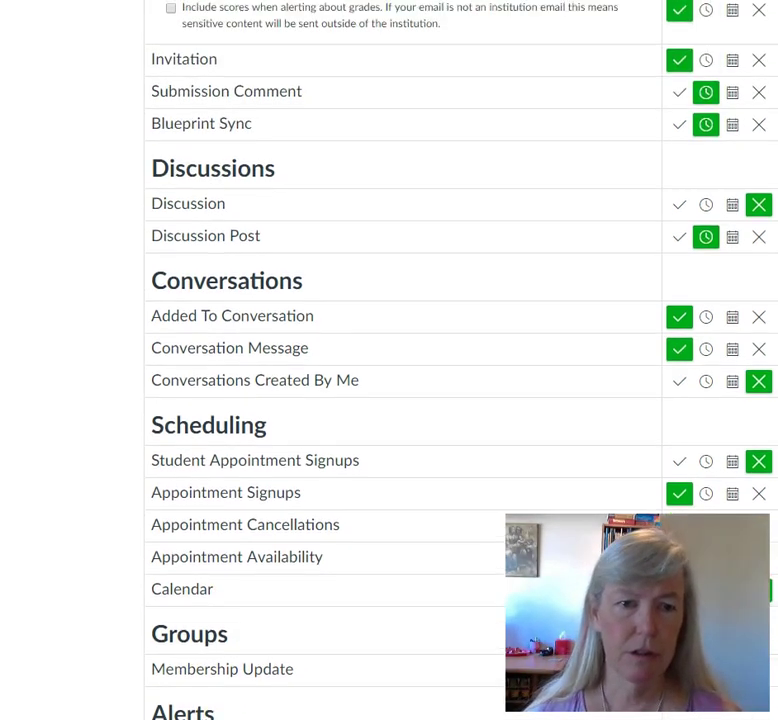
scroll(400, 360, up, 3)
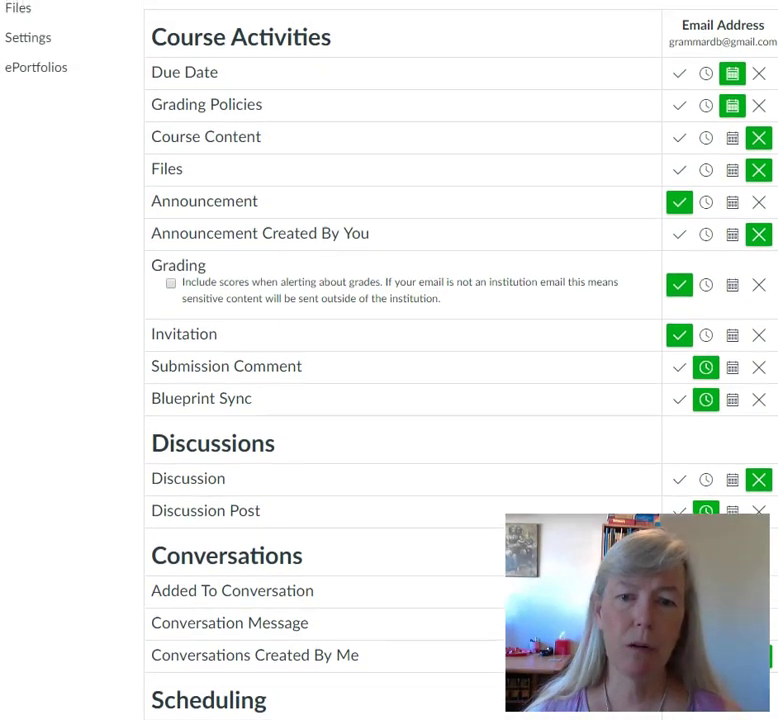
scroll(333, 181, down, 2)
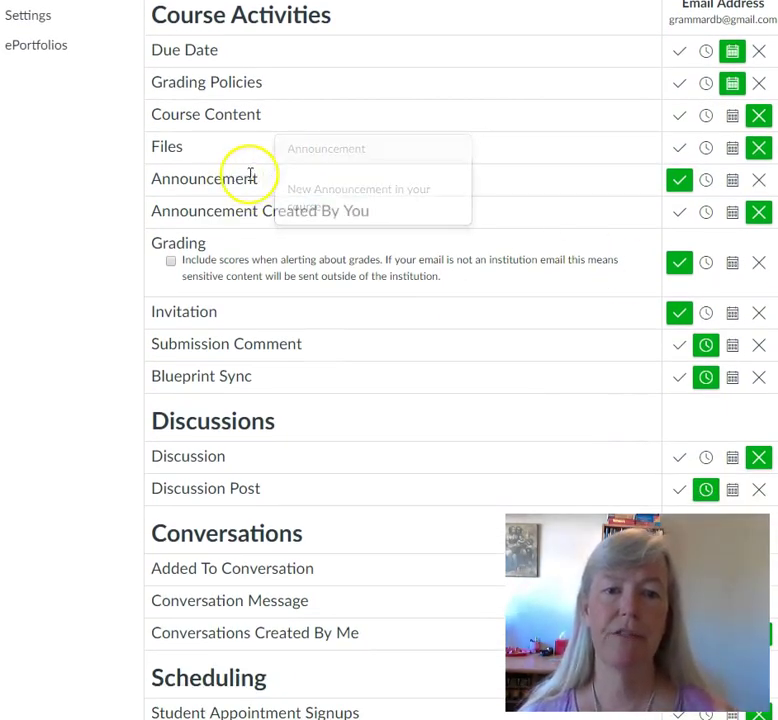
mouse_move(275, 240)
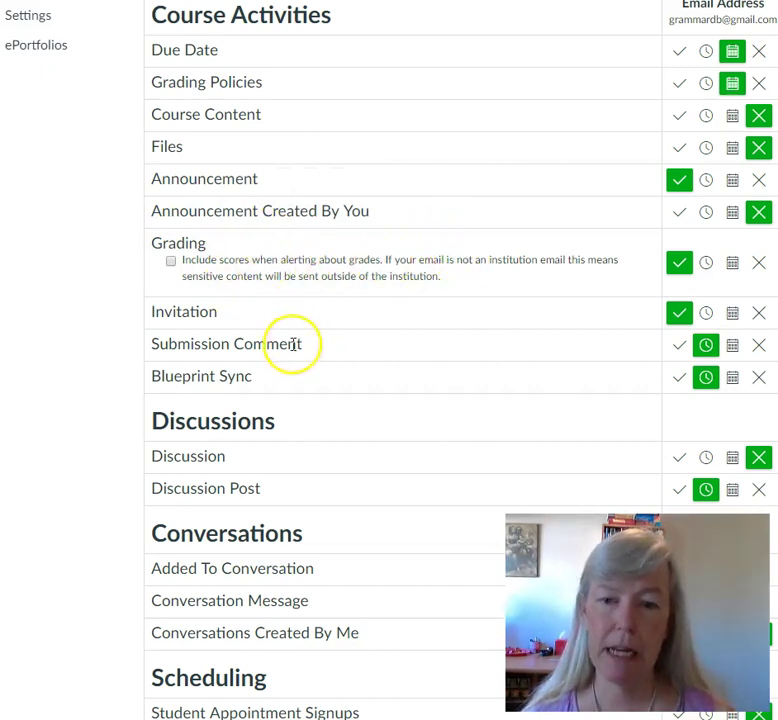
mouse_move(257, 342)
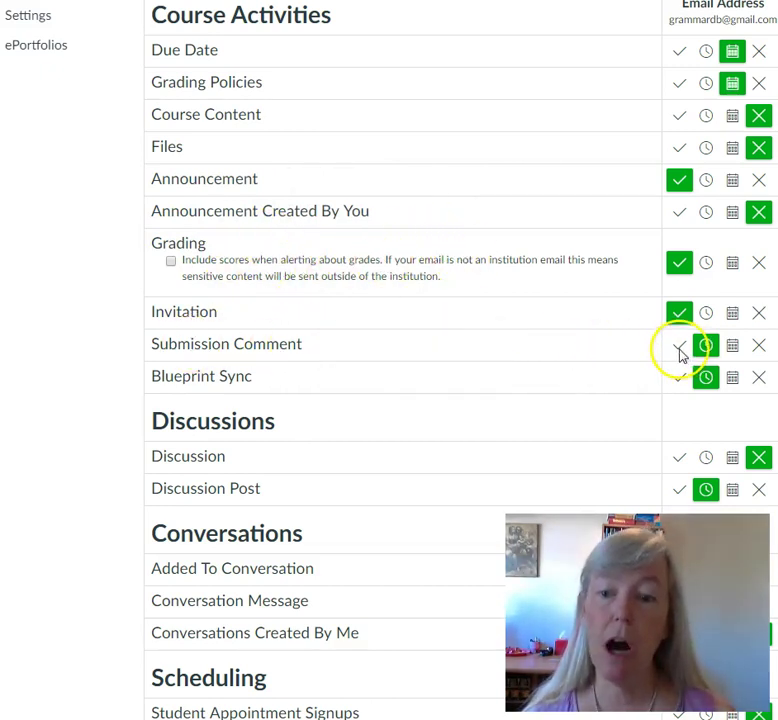
- Set Submission Comment and Due Date notifications to 'Notify me right away'
click(679, 346)
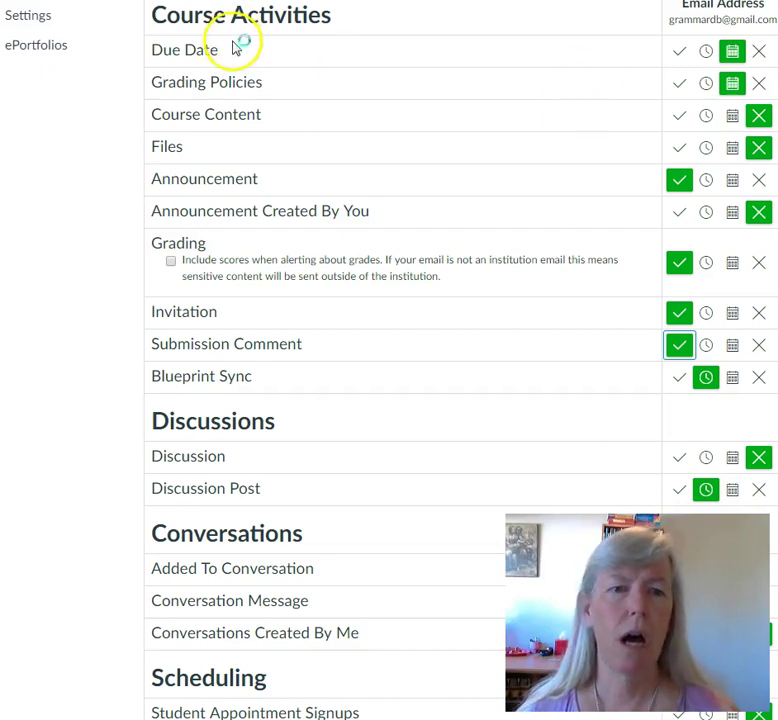
click(681, 51)
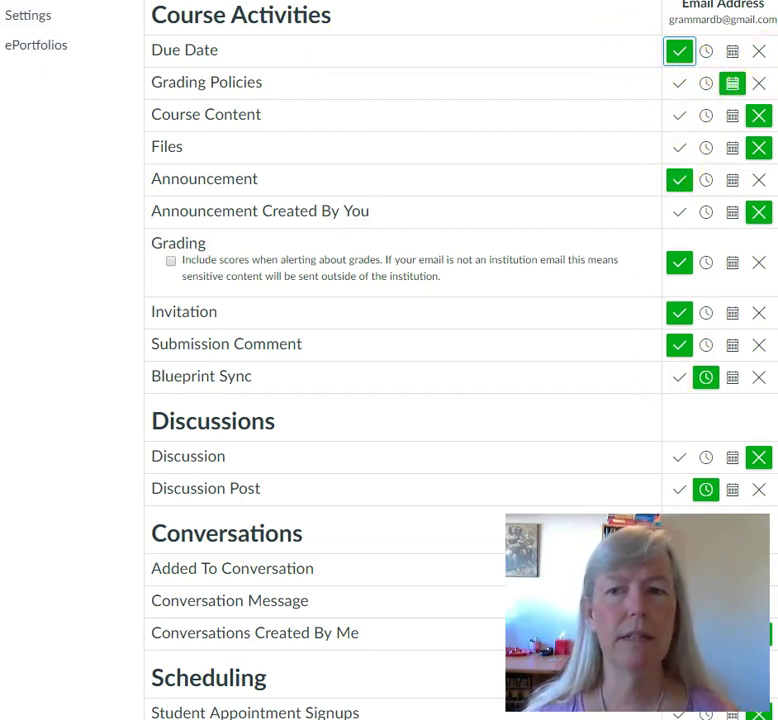
scroll(400, 360, up, 1)
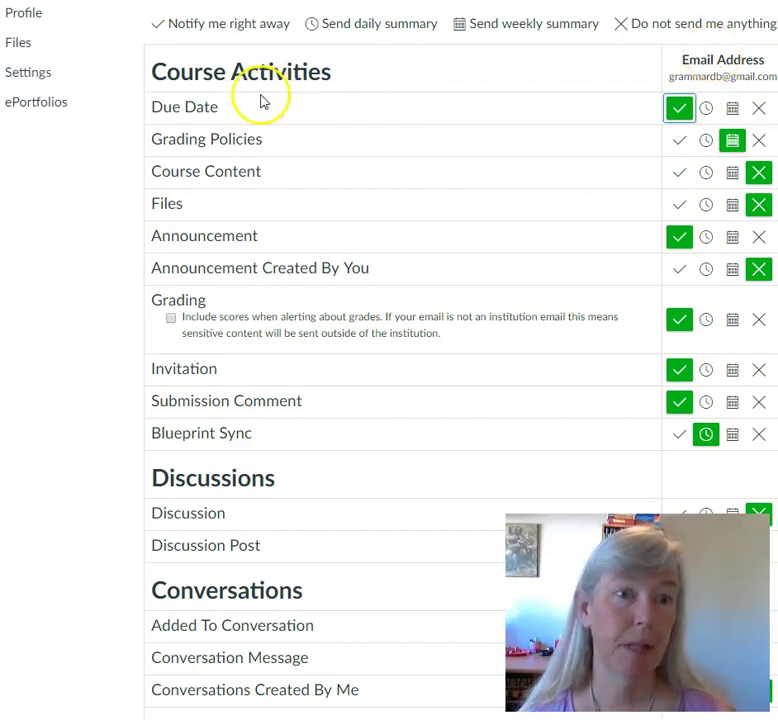
scroll(389, 360, up, 2)
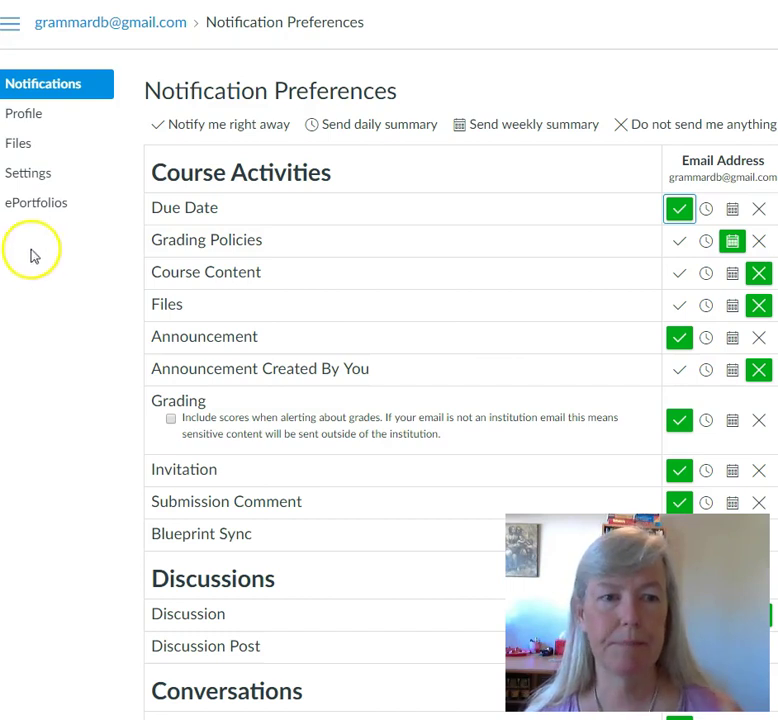
- Make account Settings editable, then enter the new Full Name and a short Display Name
click(30, 176)
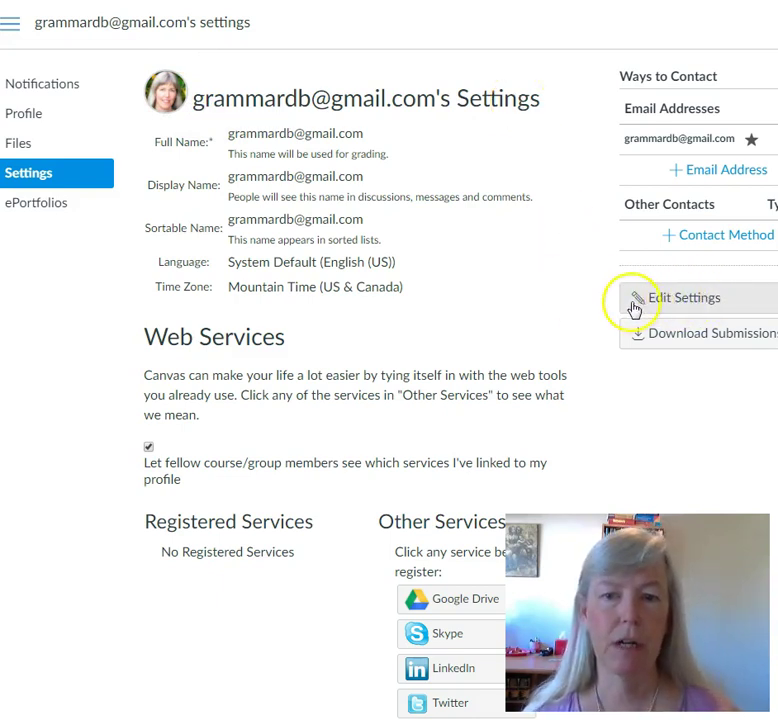
click(686, 302)
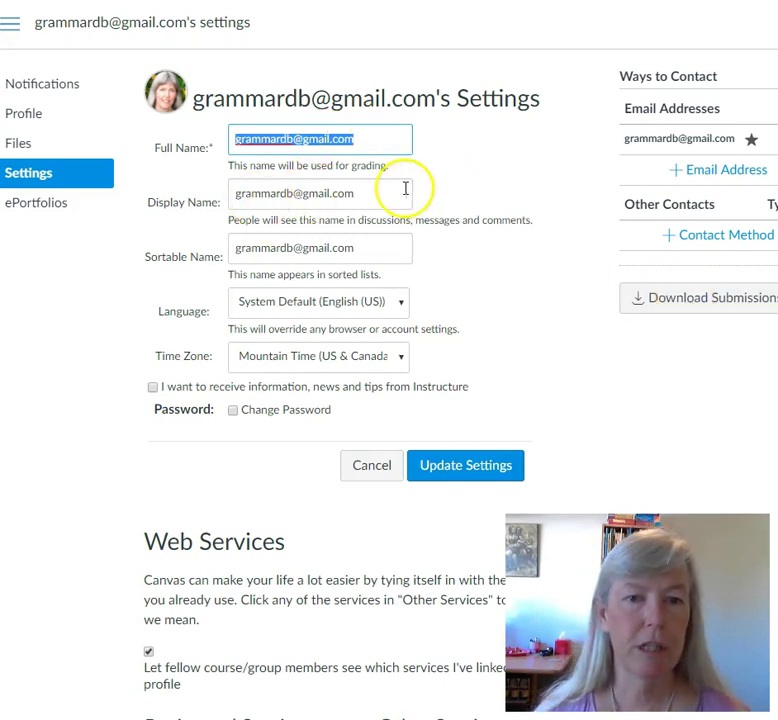
drag(370, 135, 333, 146)
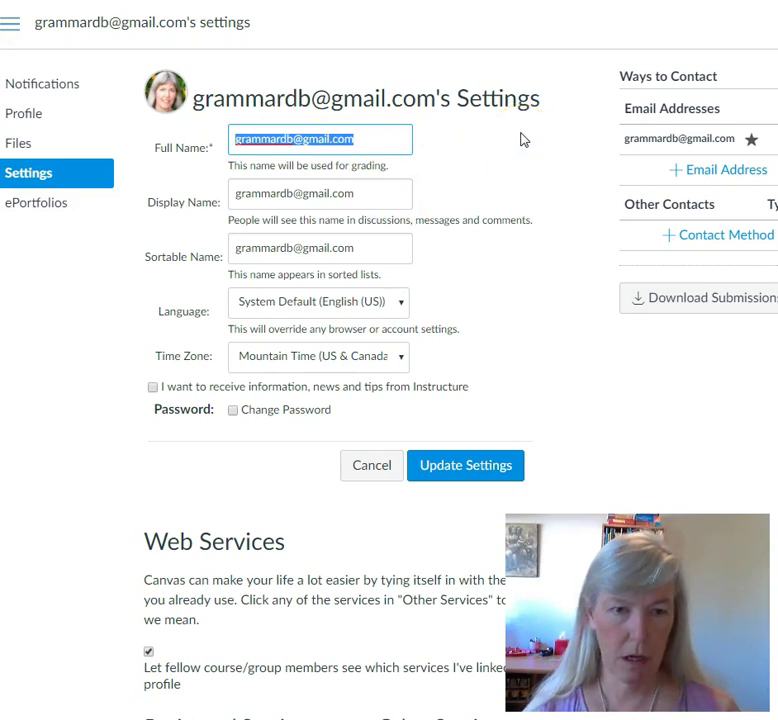
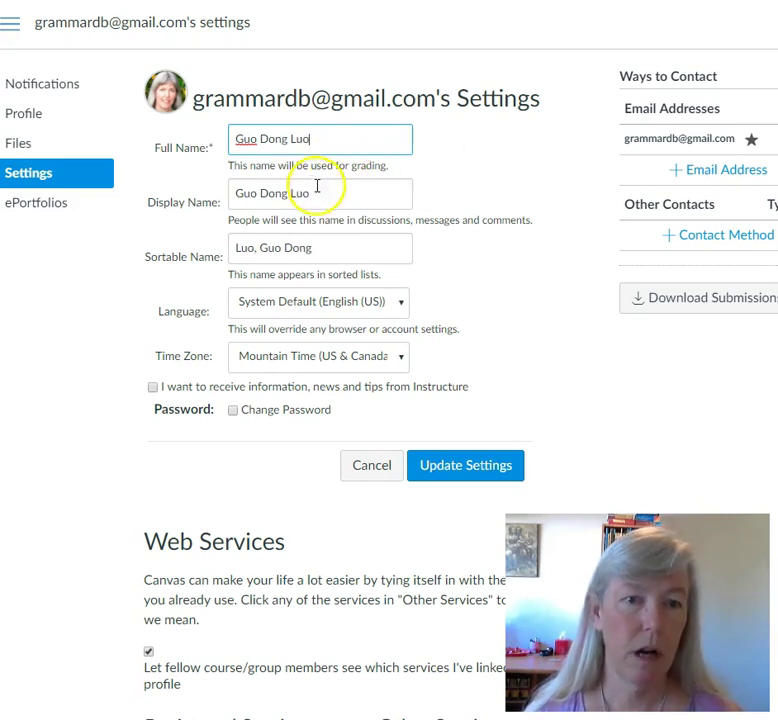
click(328, 196)
drag(328, 196, 204, 196)
text(Luke)
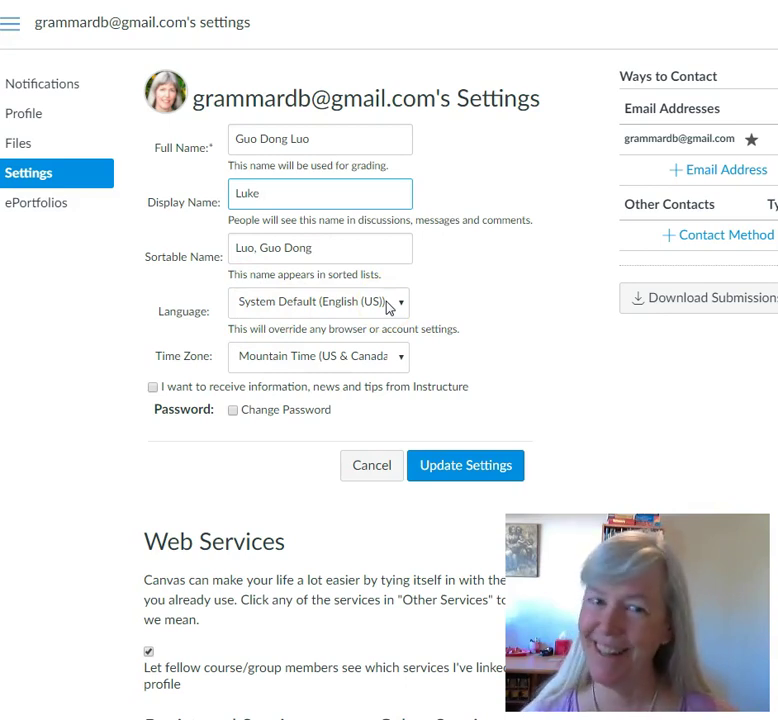
- Switch the Time Zone dropdown to Pacific Time (US & Canada)
click(304, 363)
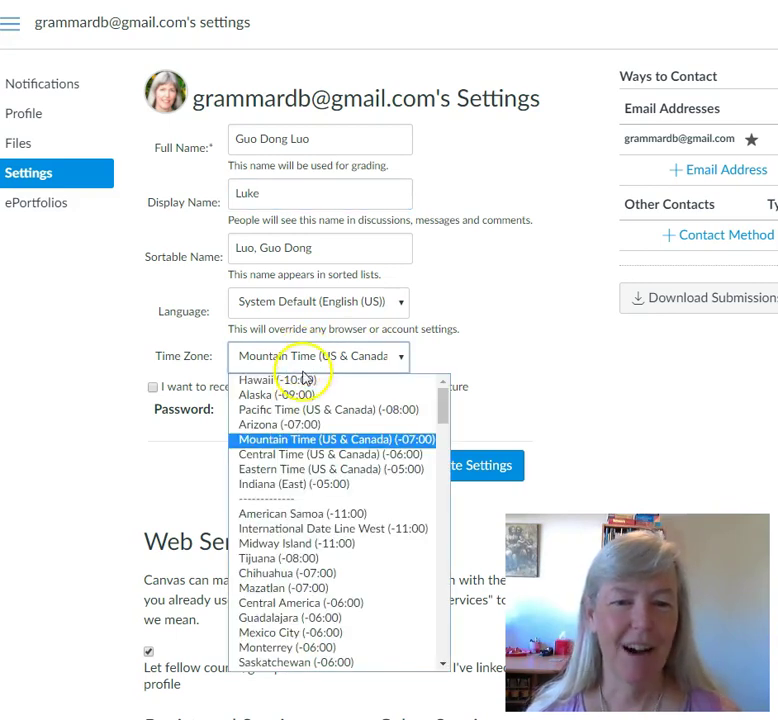
click(326, 410)
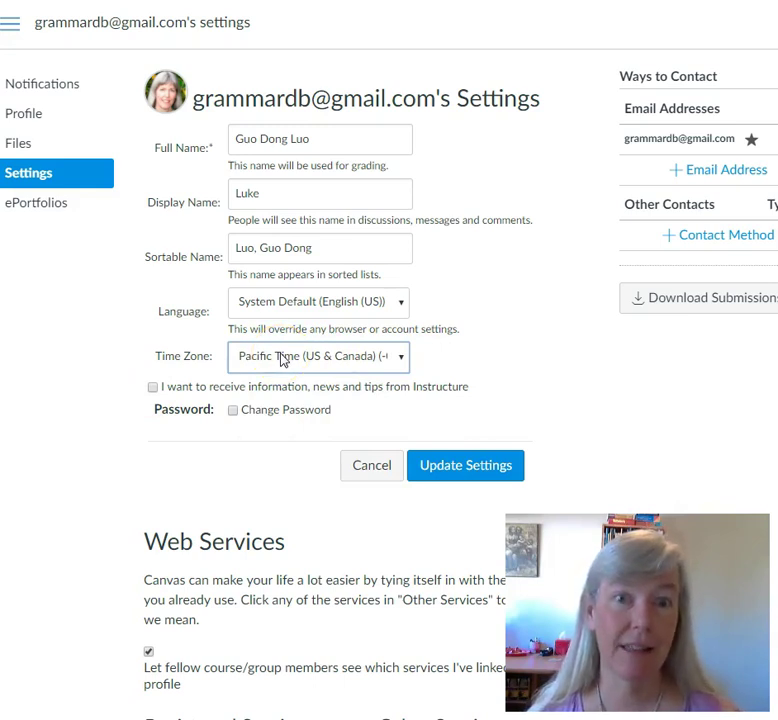
click(279, 368)
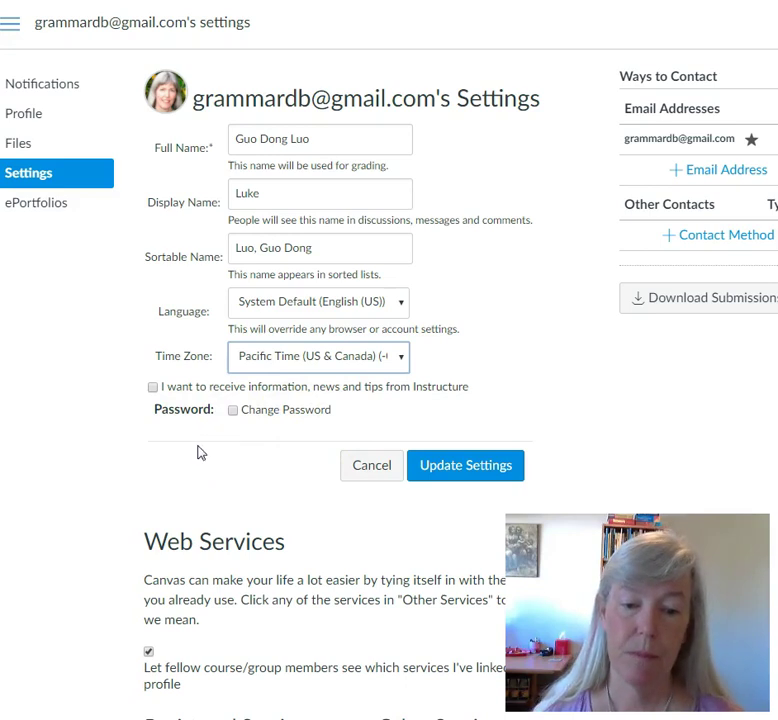
- Uncheck showing linked services to course/group members and save with Update Settings
scroll(197, 453, down, 3)
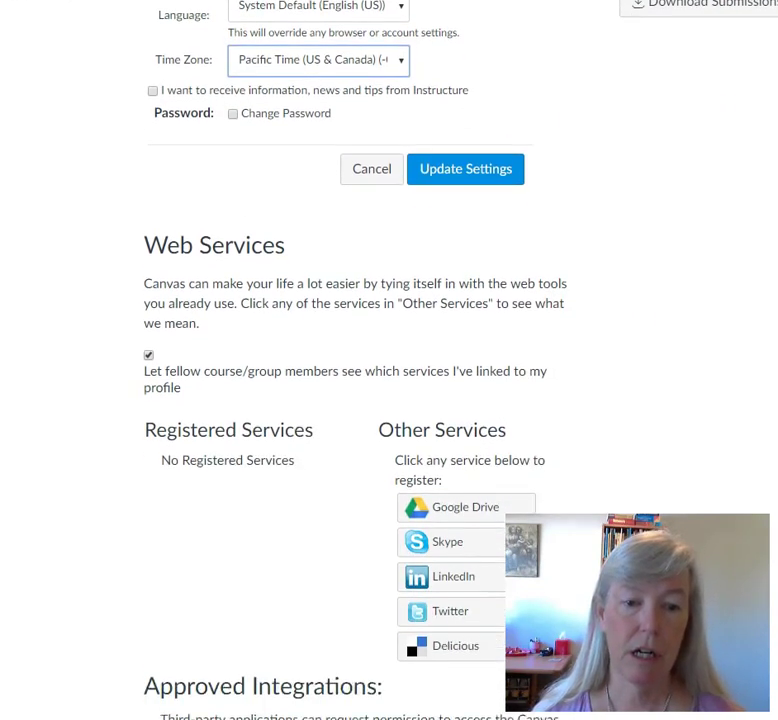
scroll(212, 340, down, 1)
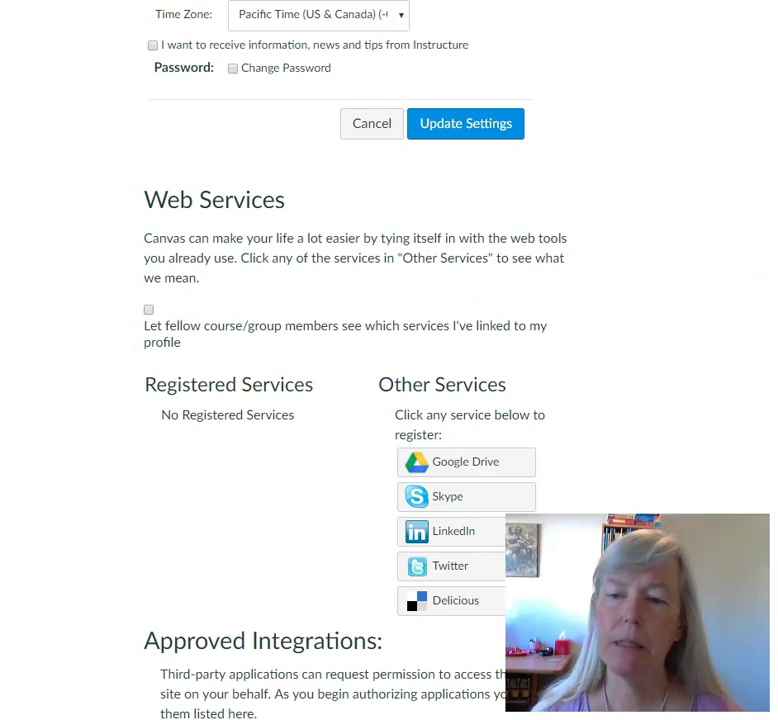
scroll(743, 320, up, 1)
scroll(300, 360, up, 3)
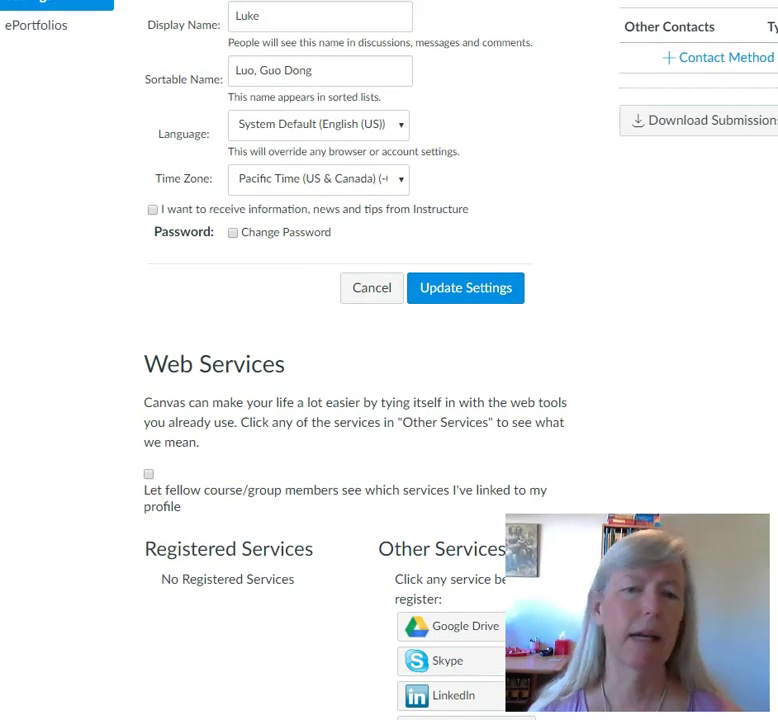
scroll(300, 360, up, 4)
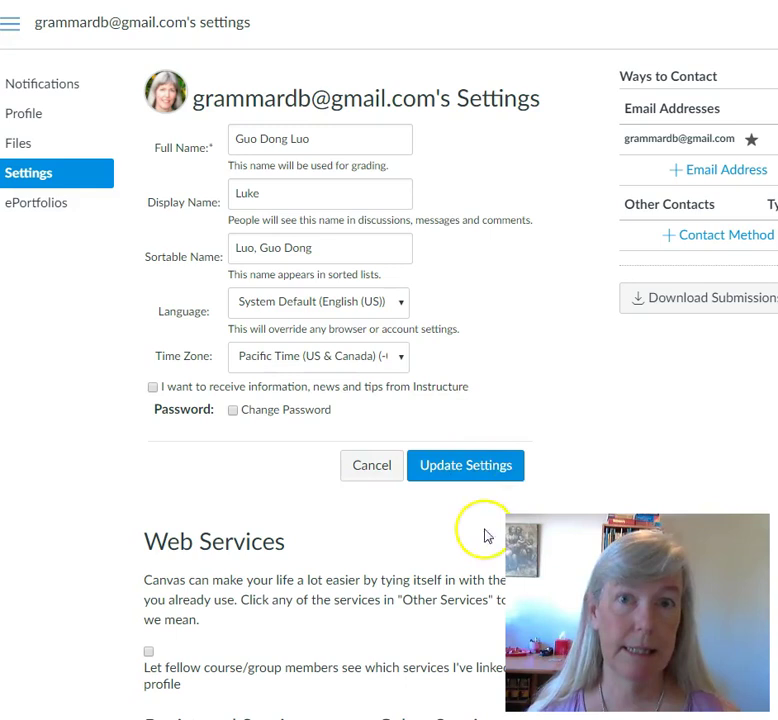
click(472, 474)
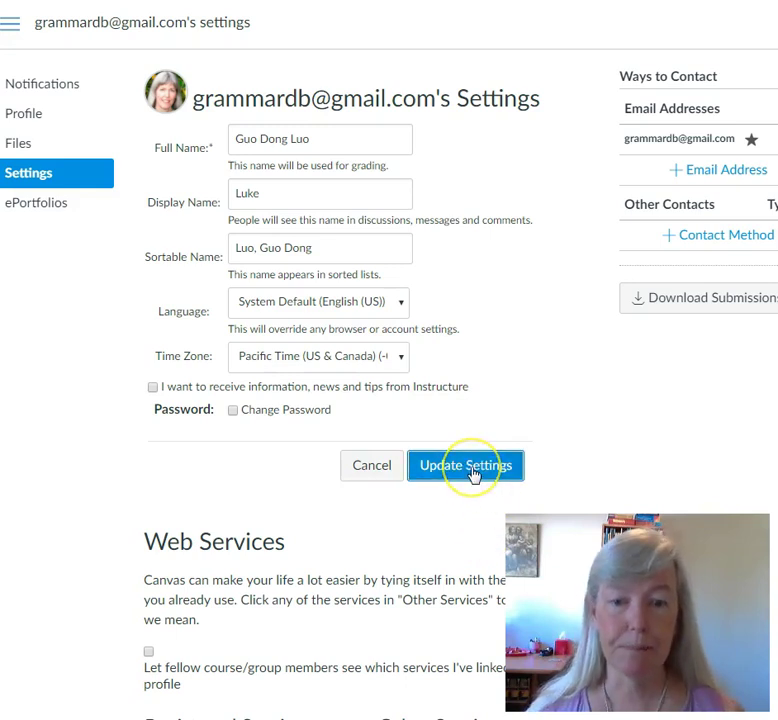